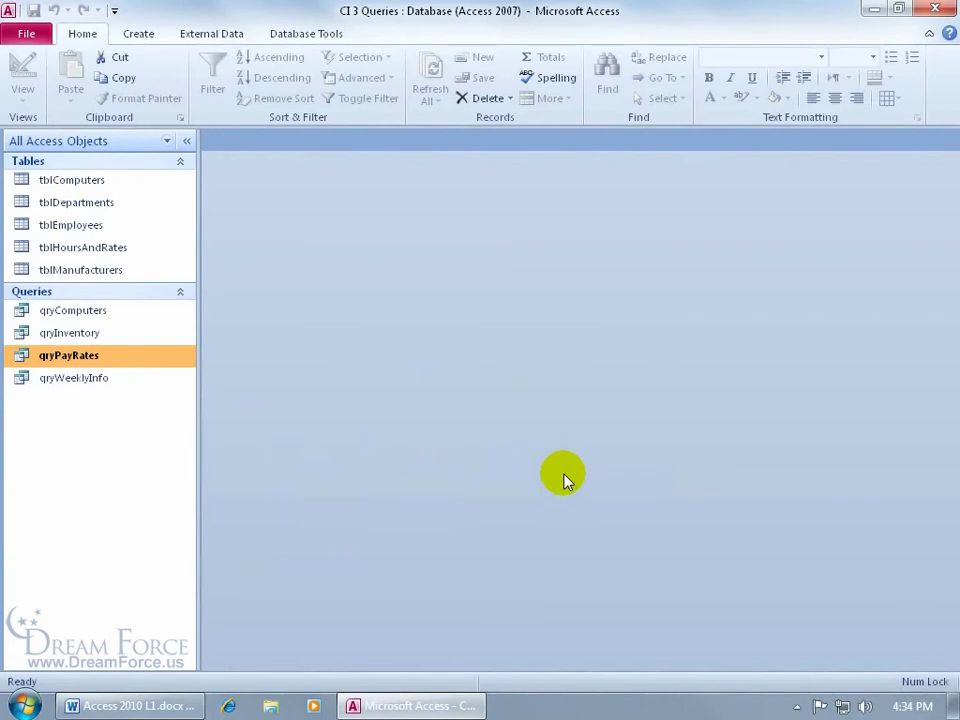
Open qryPayRates in Datasheet View to see its 48 employee records with weekly hours and hourly rates.
{"action": "double_click", "coordinate": [152, 356]}
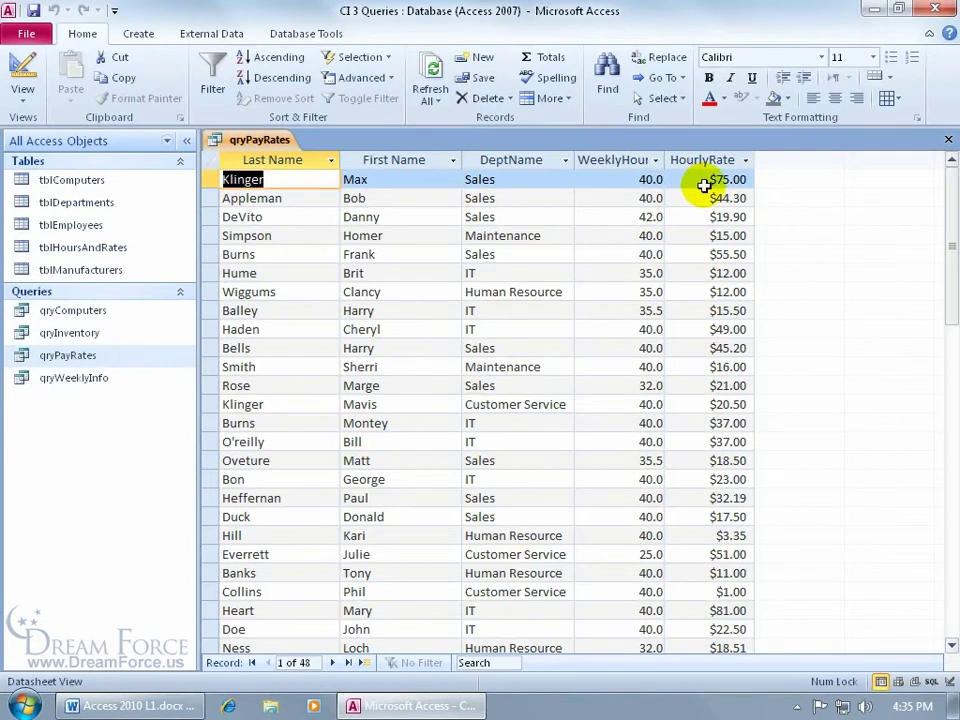
Switch qryPayRates to Design View and start the Expression Builder for the first empty field column.
{"action": "left_click", "coordinate": [21, 60]}
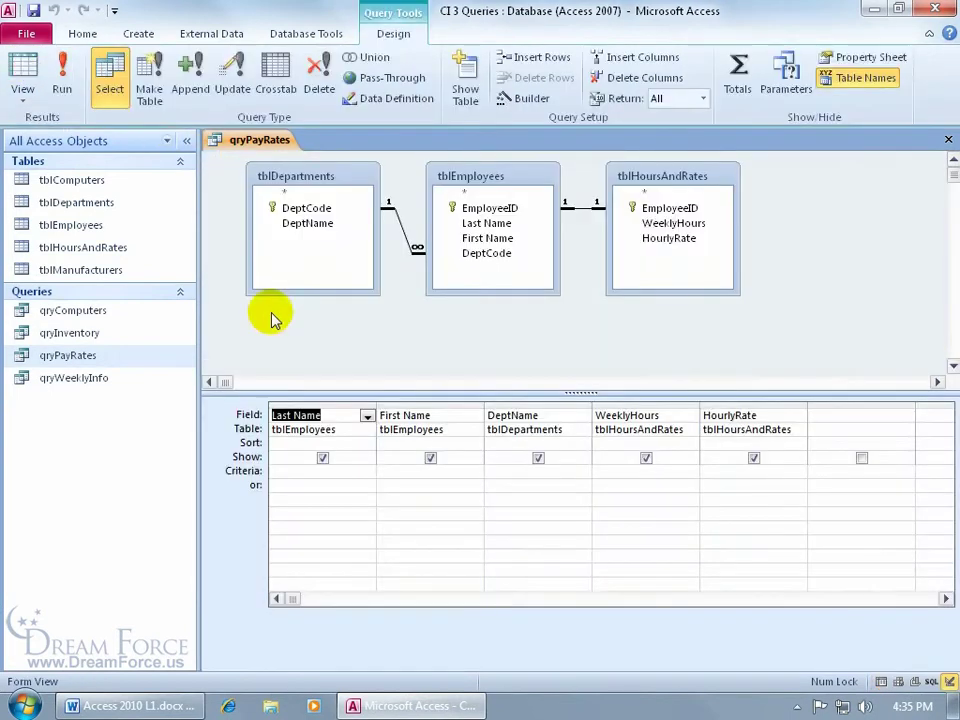
{"action": "left_click", "coordinate": [824, 420]}
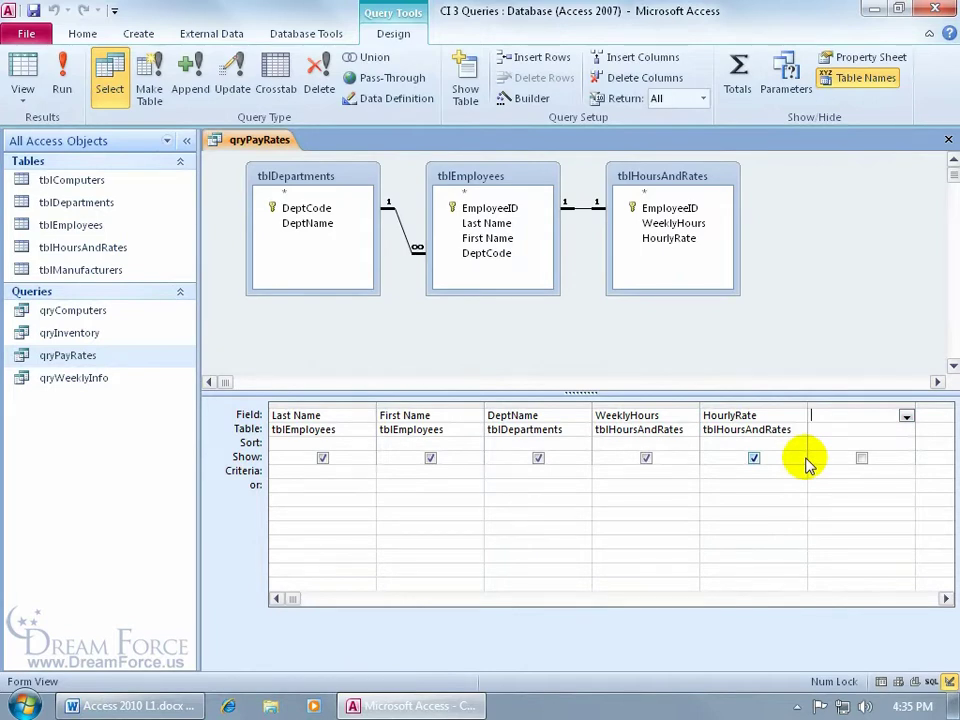
{"action": "right_click", "coordinate": [827, 420]}
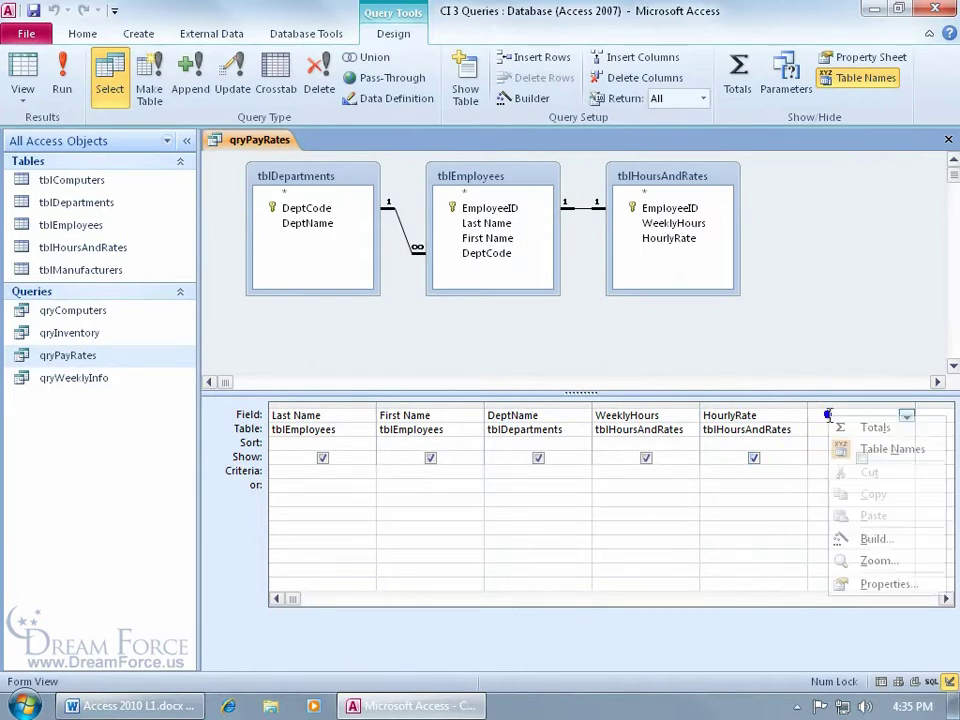
{"action": "left_click", "coordinate": [860, 541]}
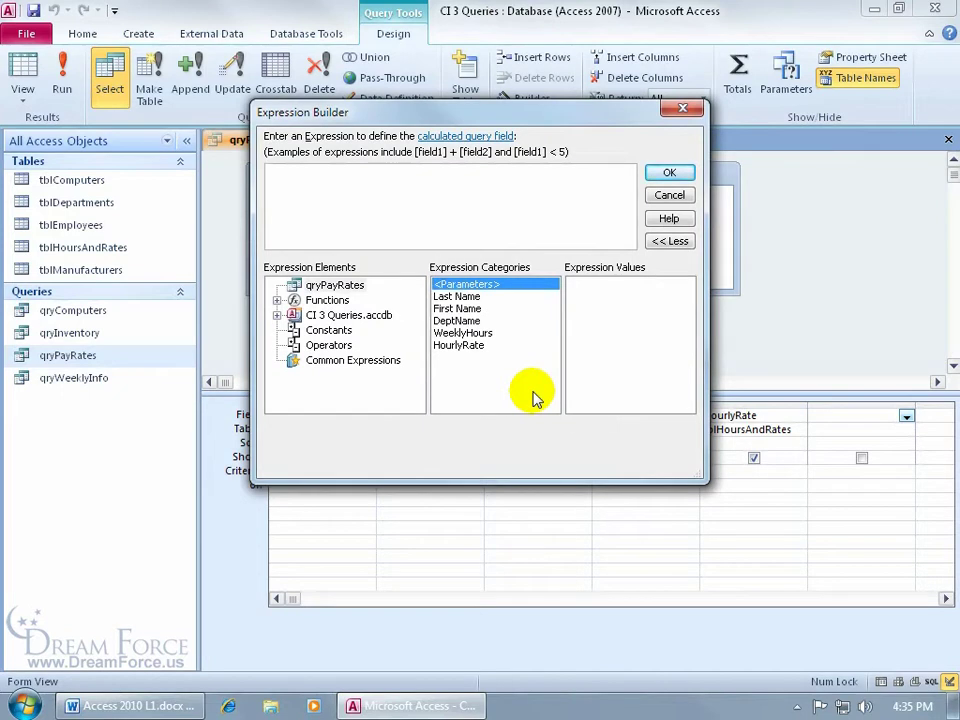
{"action": "left_click", "coordinate": [338, 286]}
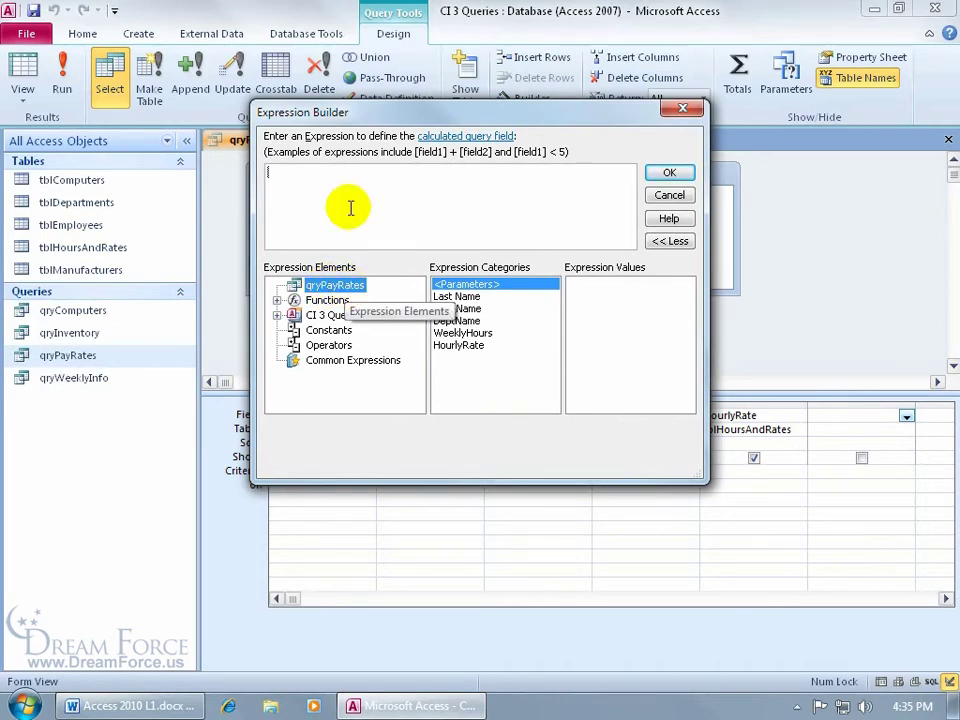
{"action": "left_click_drag", "start_coordinate": [350, 118], "coordinate": [400, 122]}
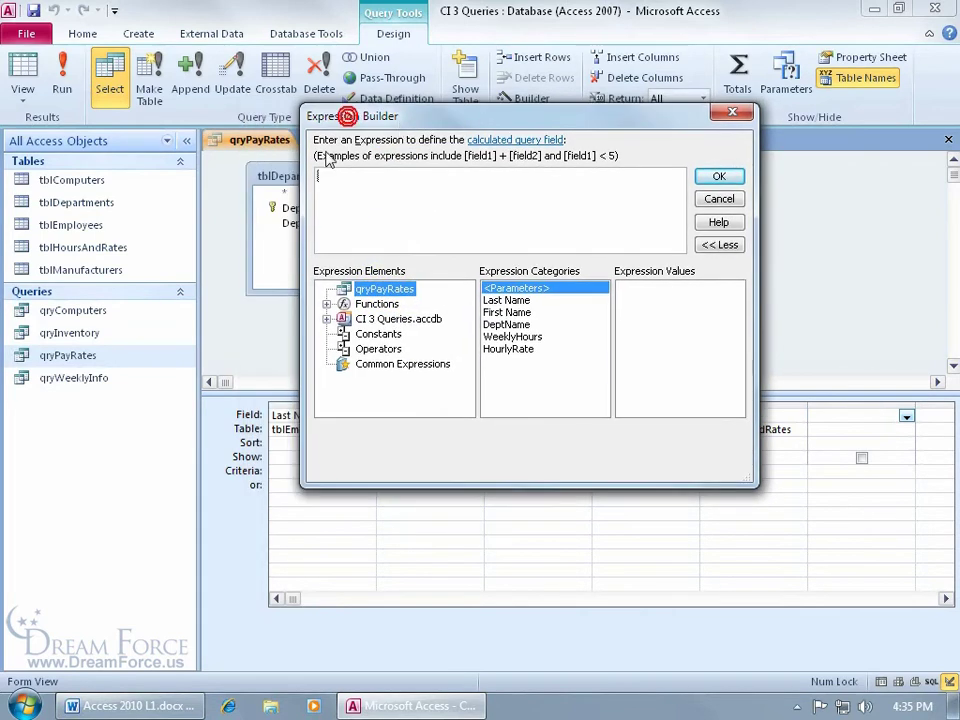
Build the expression [WeeklyHours] * [HourlyRate] and accept it as the new Expr1 field.
{"action": "double_click", "coordinate": [513, 337]}
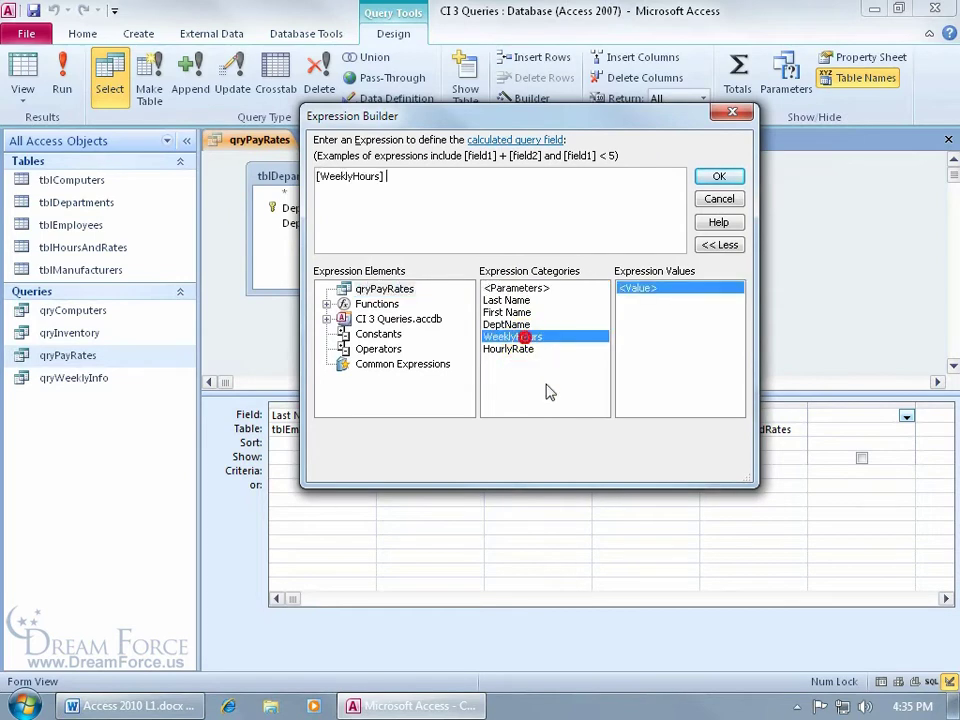
{"action": "left_click", "coordinate": [440, 201]}
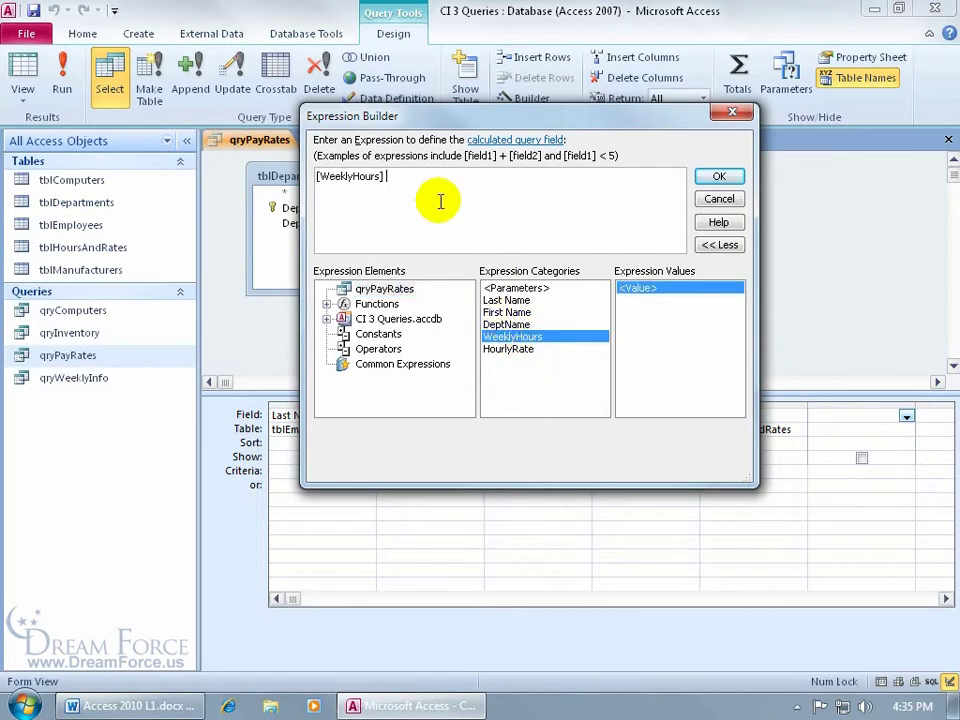
{"action": "left_click", "coordinate": [376, 349]}
{"action": "left_click", "coordinate": [624, 314]}
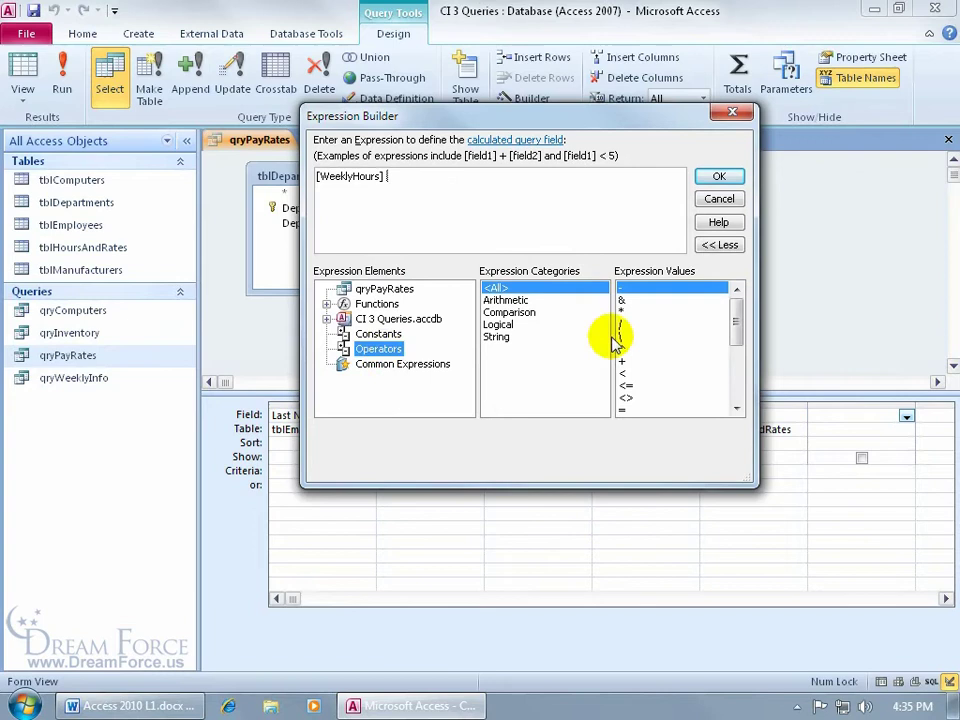
{"action": "double_click", "coordinate": [624, 314]}
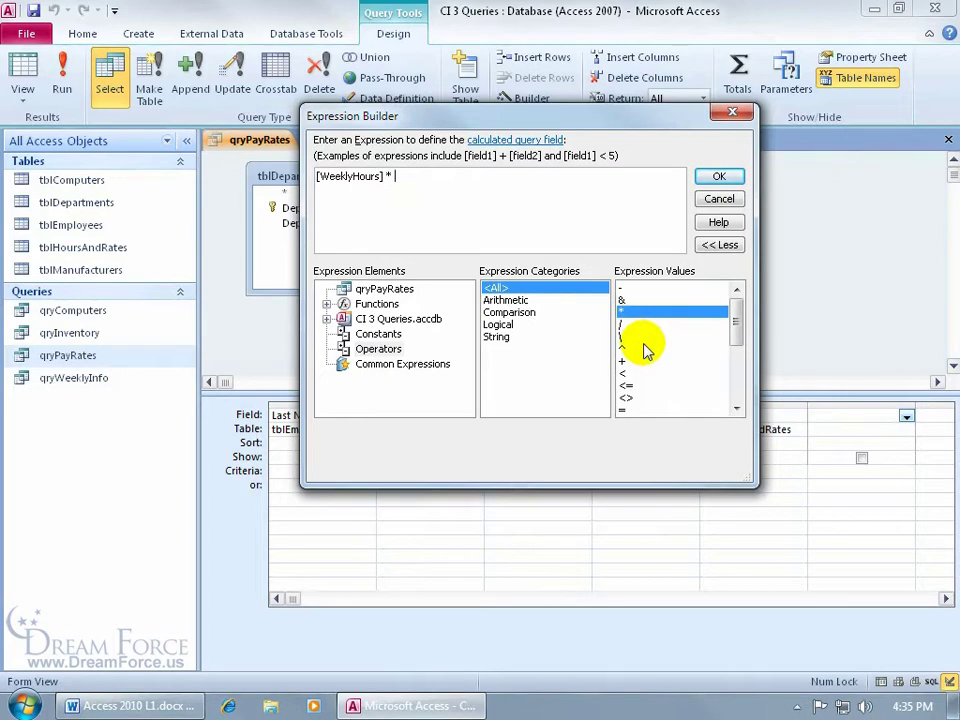
{"action": "key", "text": "BackSpace"}
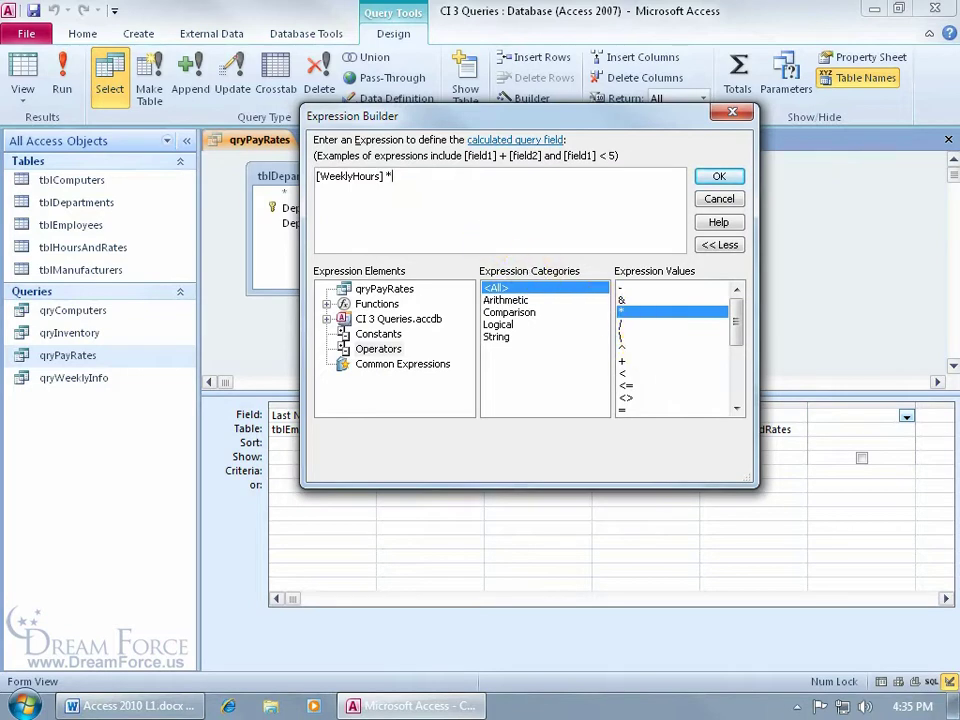
{"action": "key", "text": "BackSpace"}
{"action": "type", "text": "*"}
{"action": "left_click", "coordinate": [370, 289]}
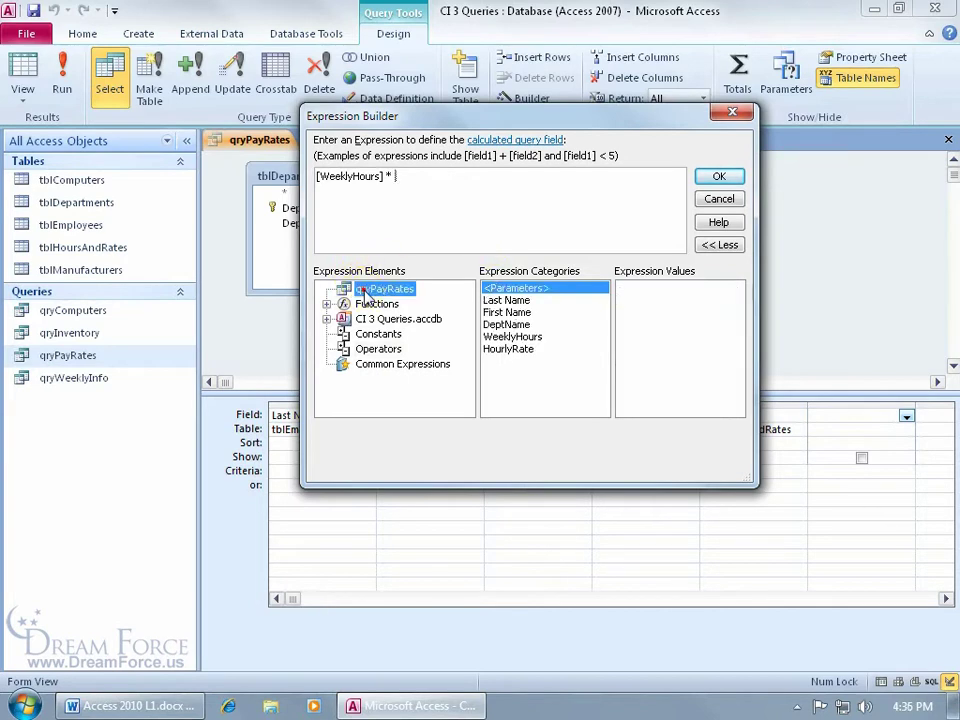
{"action": "double_click", "coordinate": [500, 349]}
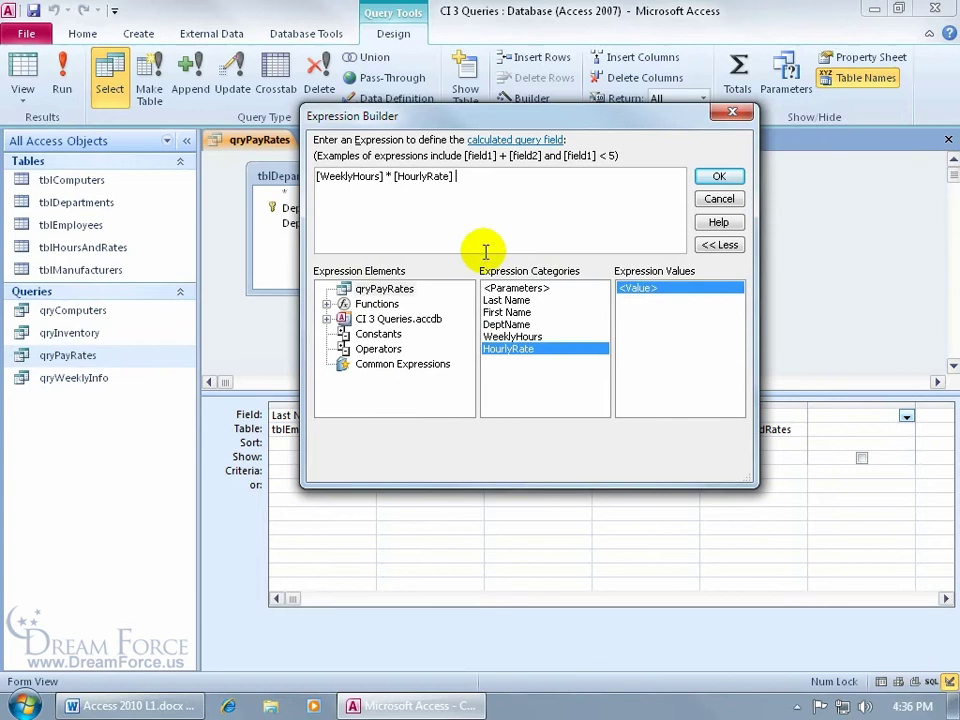
{"action": "left_click", "coordinate": [718, 177]}
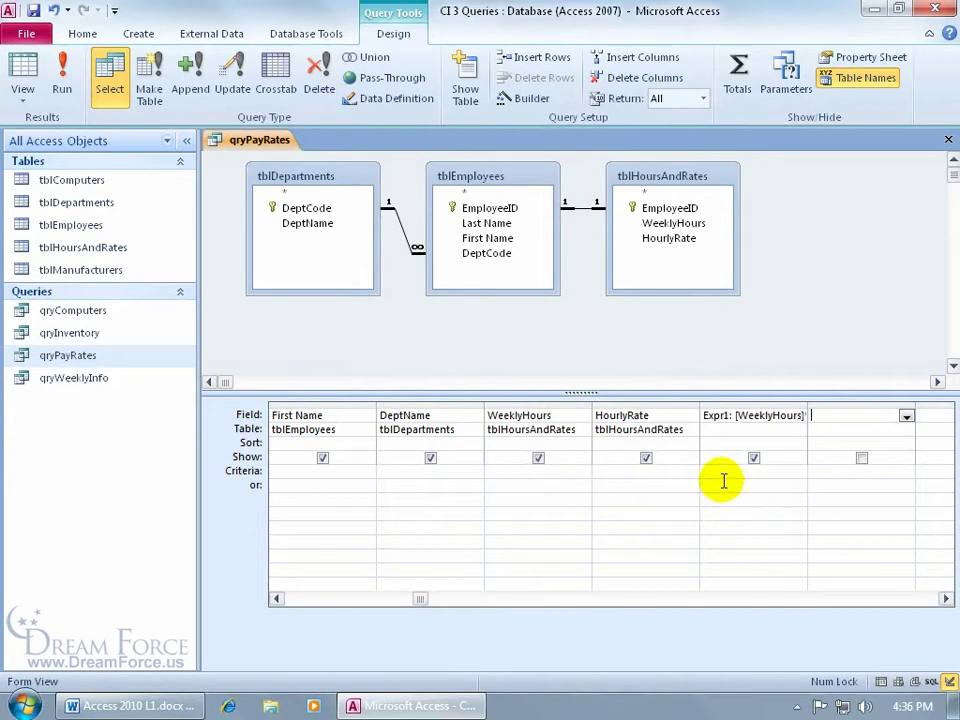
{"action": "right_click", "coordinate": [731, 414]}
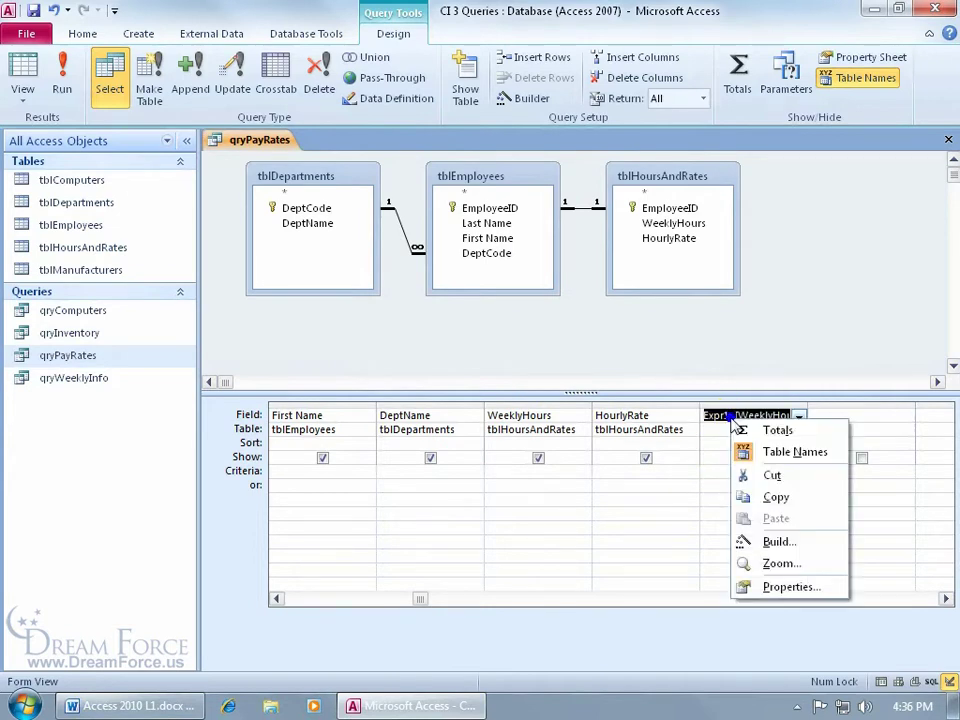
{"action": "left_click", "coordinate": [779, 565]}
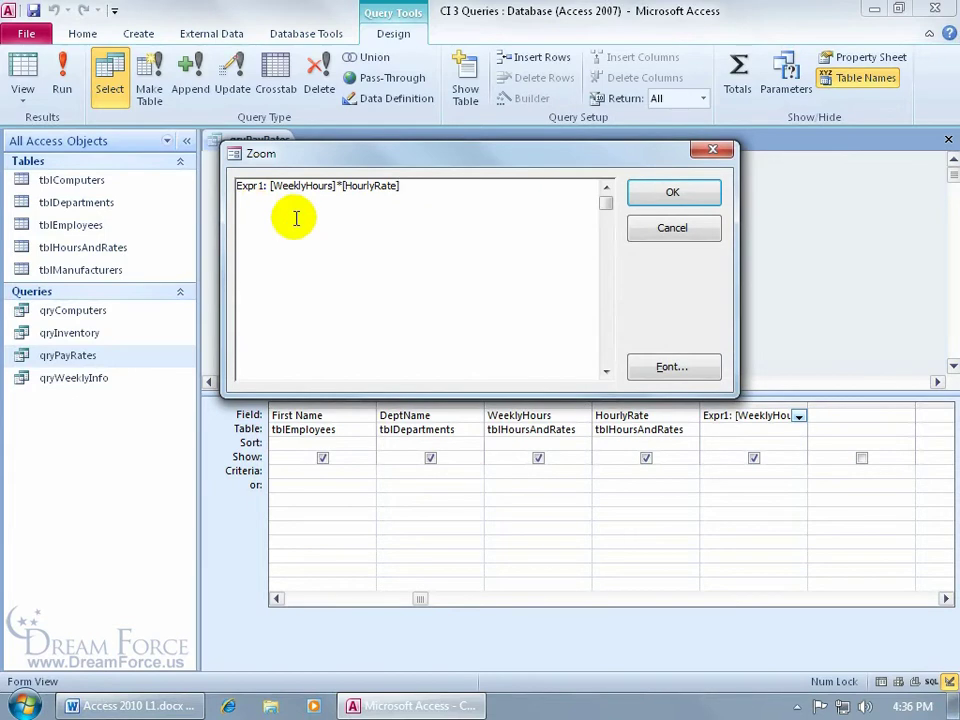
{"action": "left_click", "coordinate": [663, 229]}
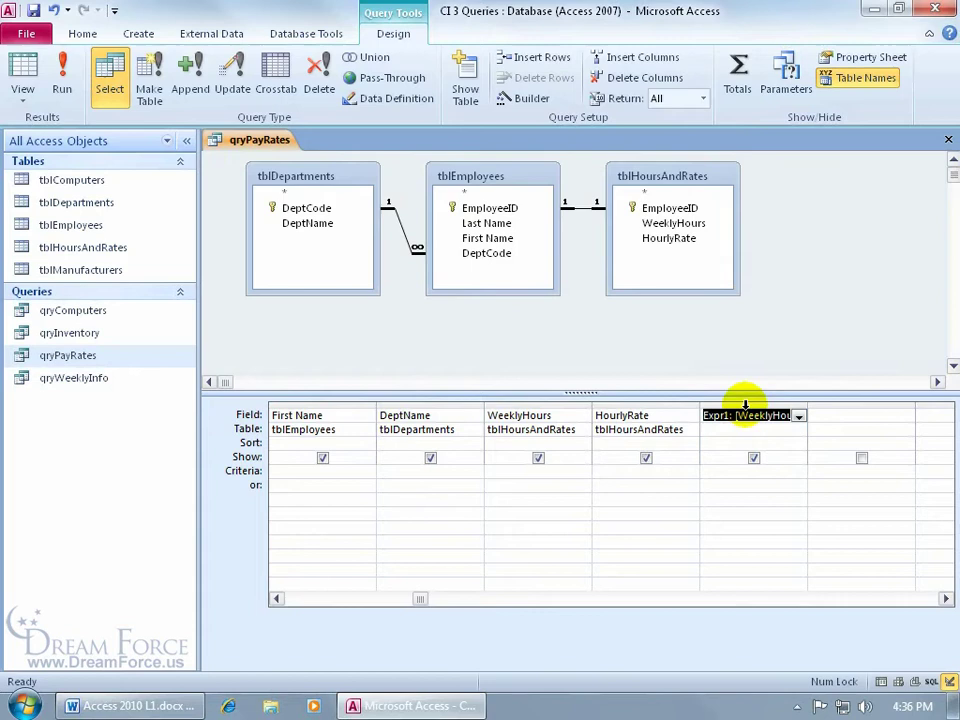
Delete the Expr1 column and retype it directly as weeklyhours * hourlyrate in the empty Field cell.
{"action": "left_click", "coordinate": [745, 405]}
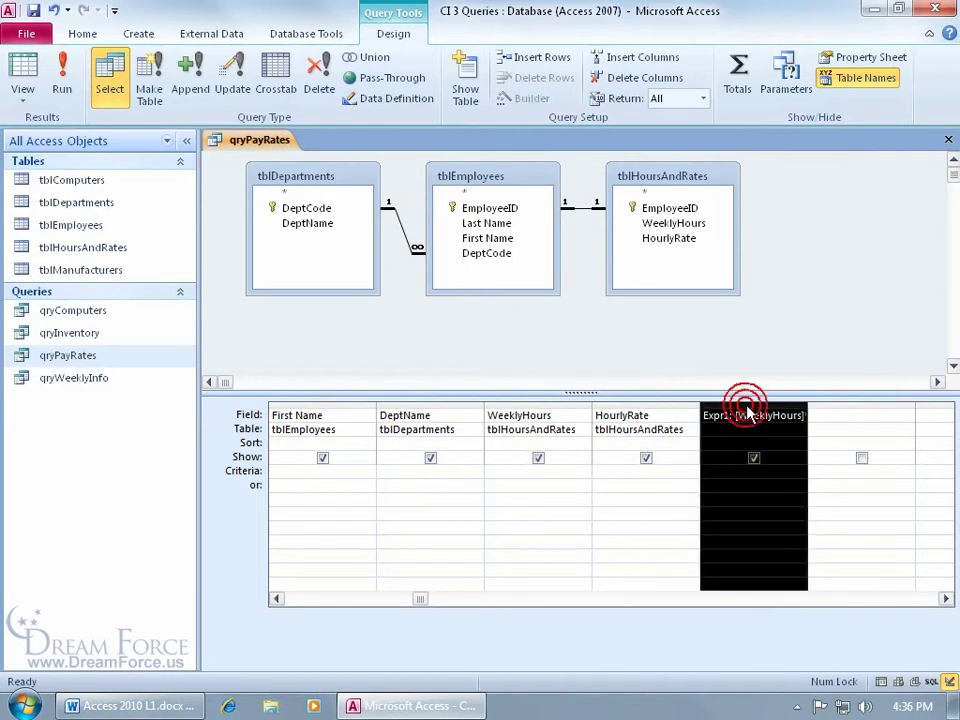
{"action": "key", "text": "Delete"}
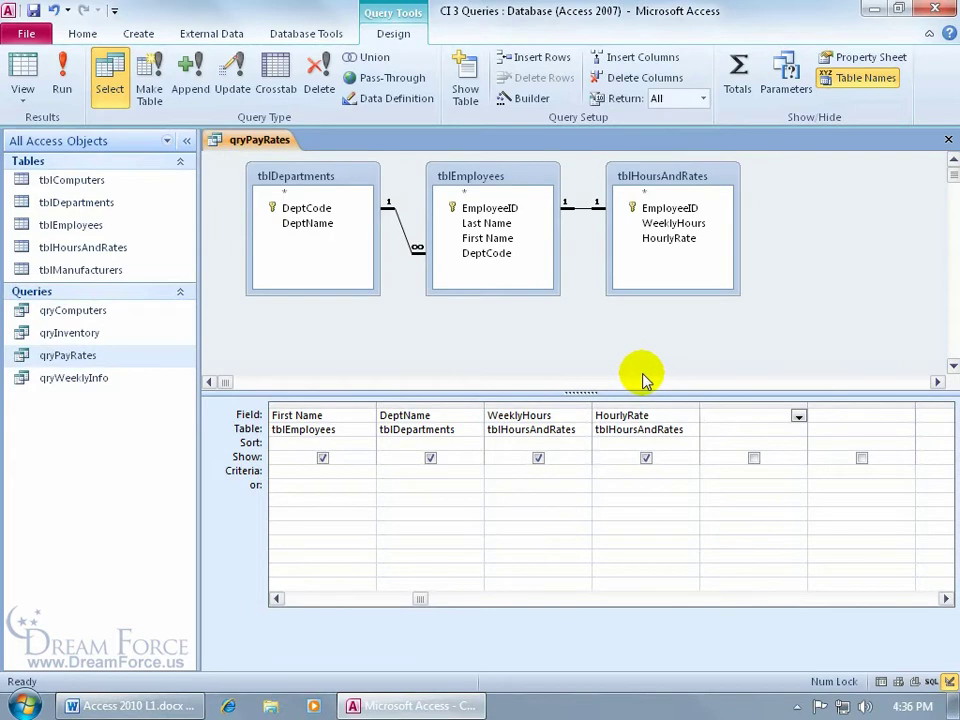
{"action": "type", "text": "weeklyhours"}
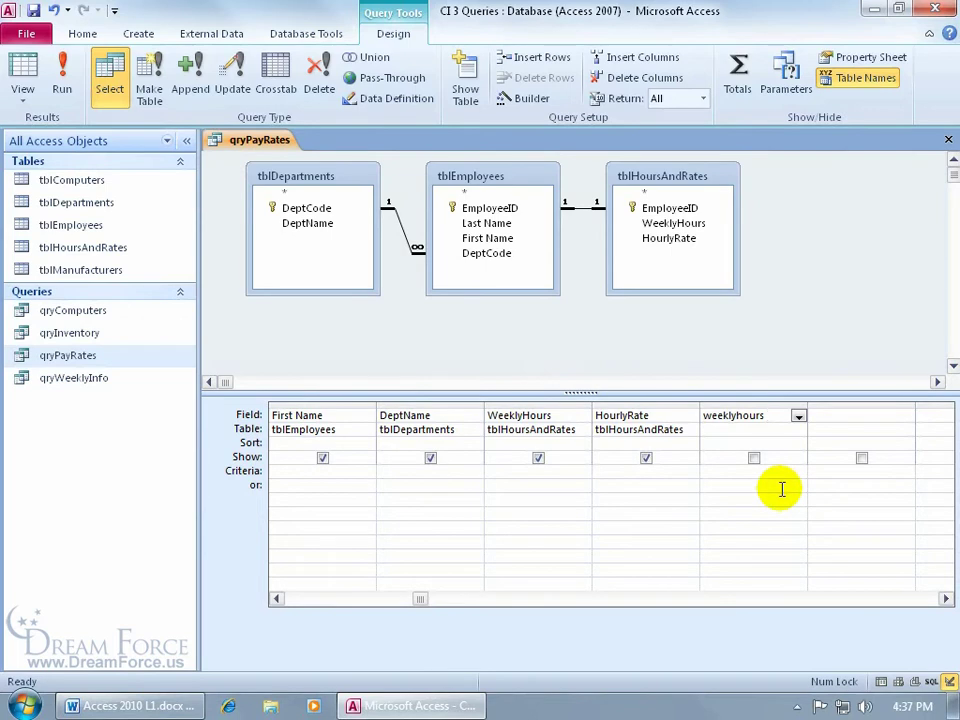
{"action": "type", "text": "*"}
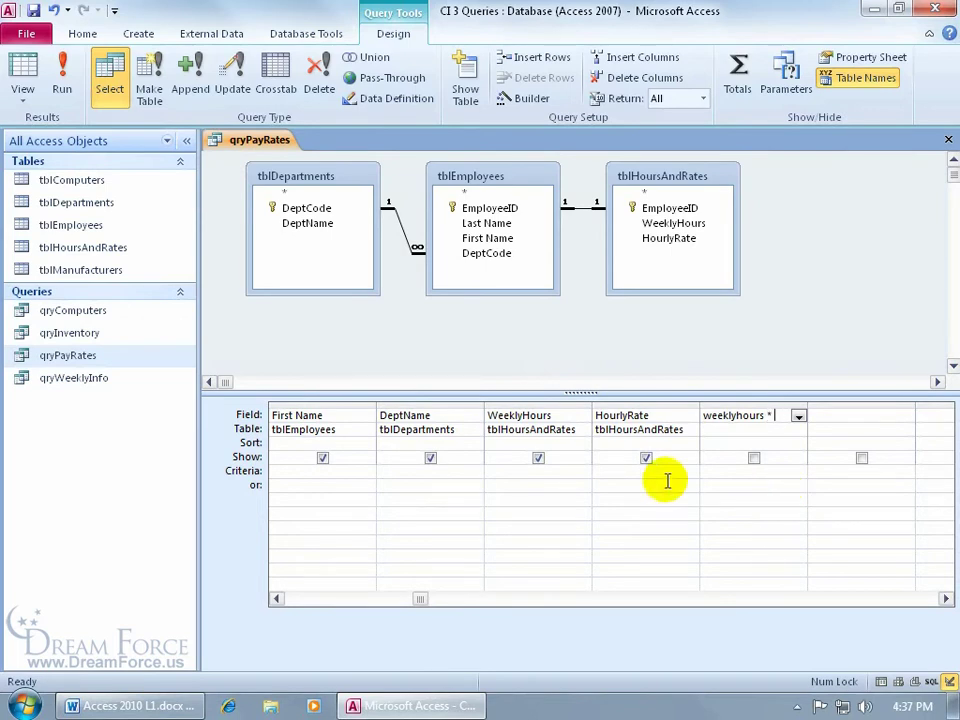
{"action": "type", "text": " hourlyrate"}
{"action": "key", "text": "Return"}
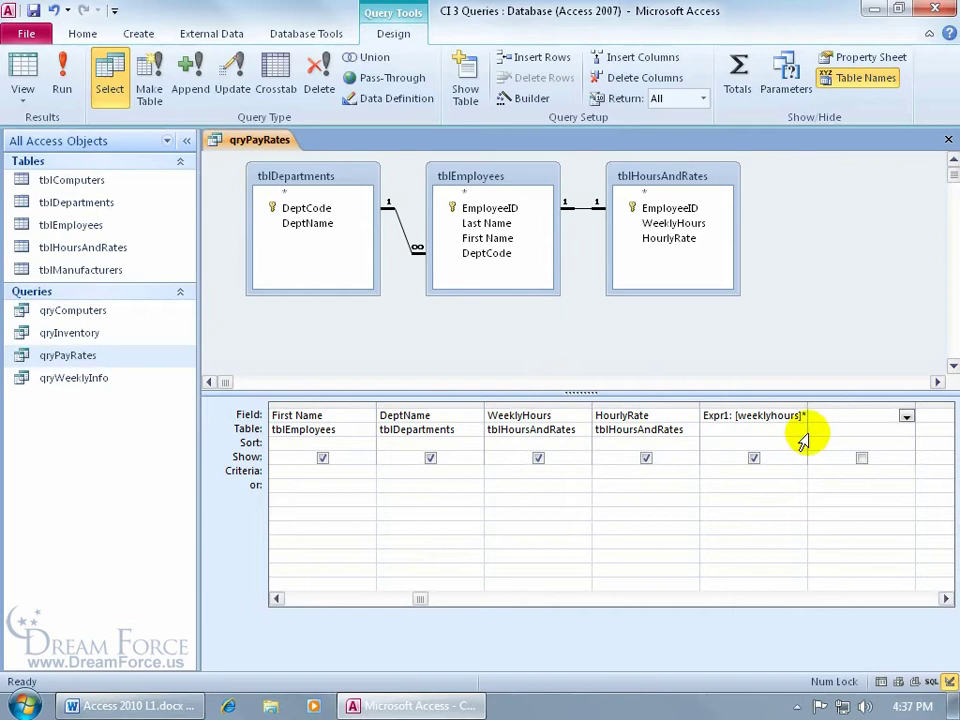
{"action": "right_click", "coordinate": [722, 415]}
{"action": "left_click", "coordinate": [767, 562]}
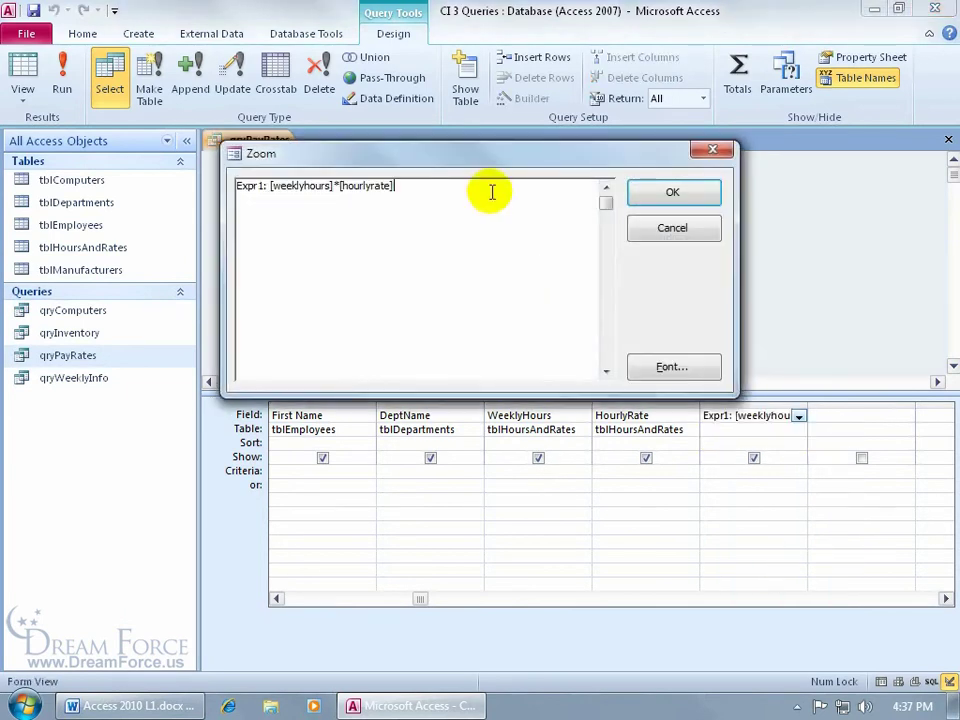
{"action": "left_click", "coordinate": [491, 191]}
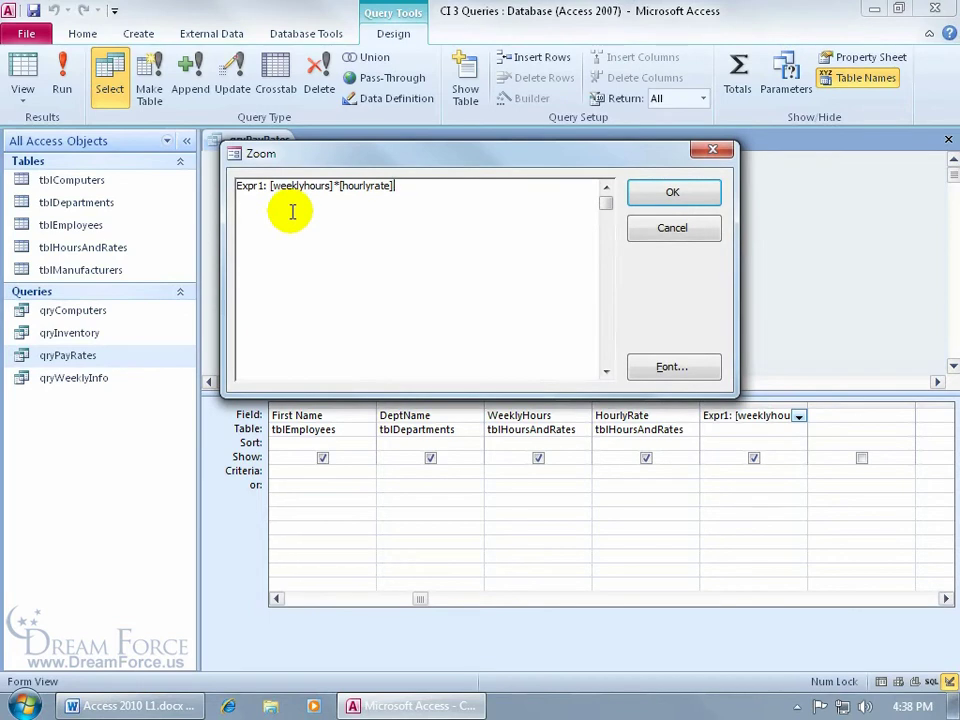
{"action": "left_click", "coordinate": [673, 195]}
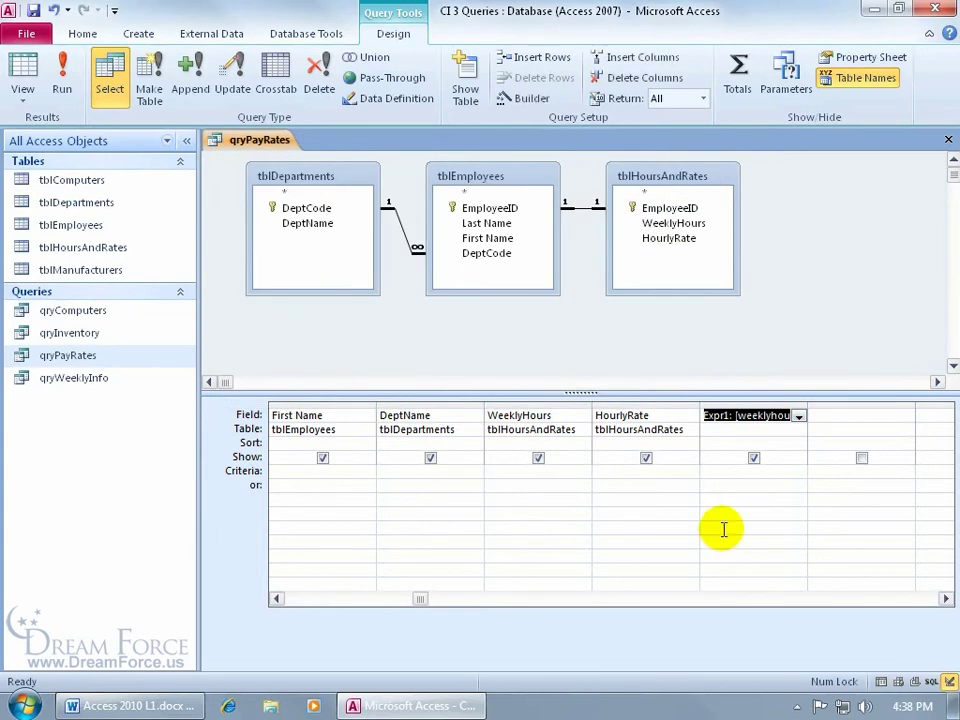
Run qryPayRates to see the Expr1 weekly pay values such as 3000 and 835.8.
{"action": "left_click", "coordinate": [61, 70]}
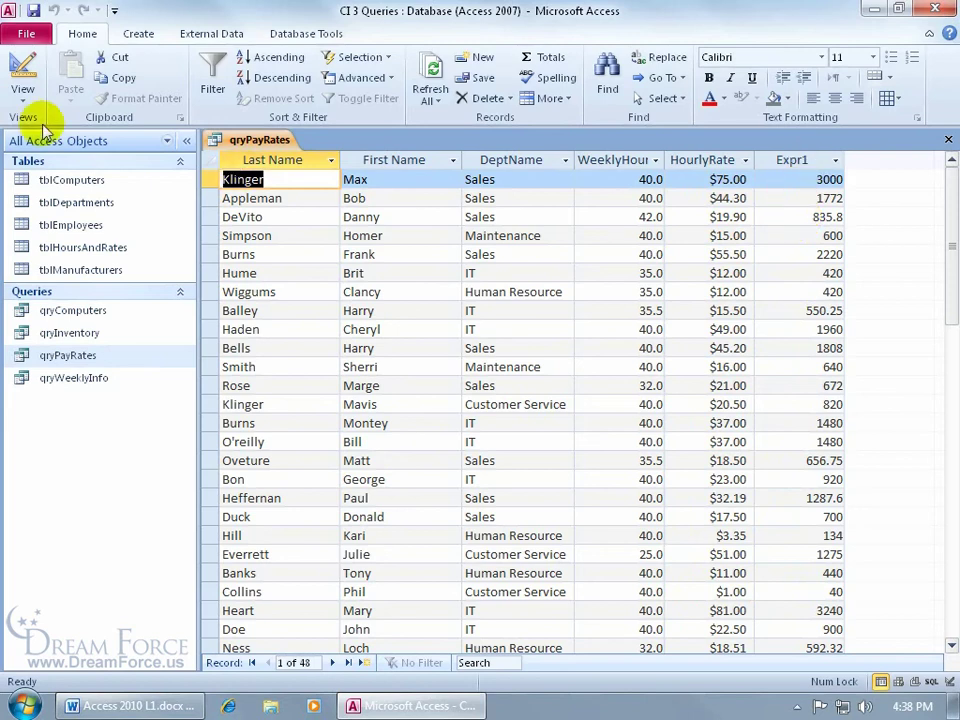
Back in Design View, use the Zoom box to change Expr1 to WeeklyGross: [weeklyhours]*[hourlyrate].
{"action": "left_click", "coordinate": [22, 72]}
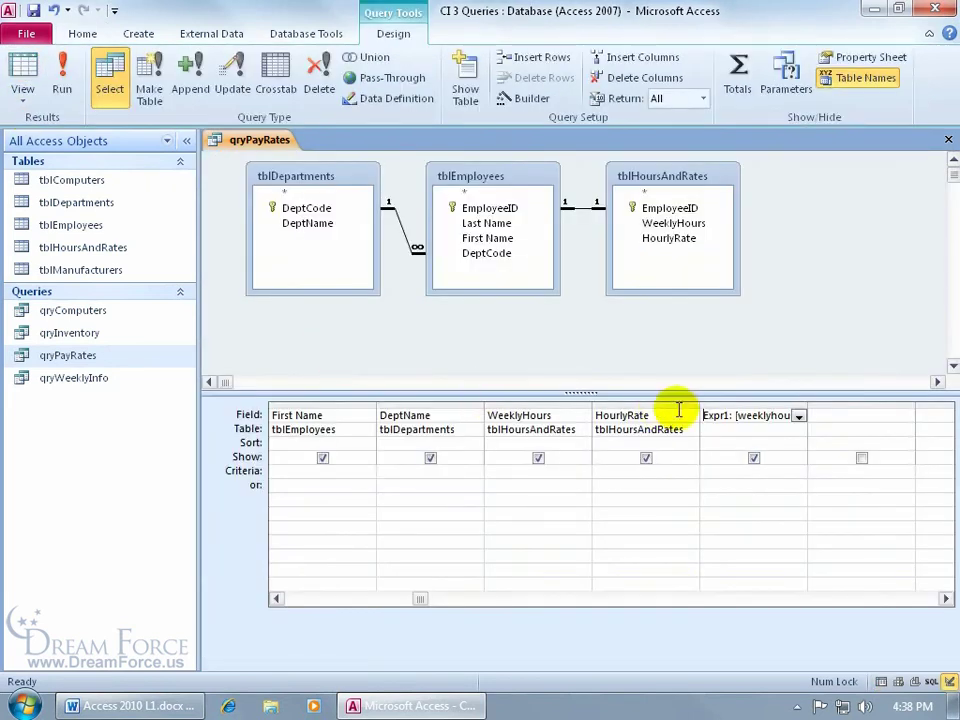
{"action": "right_click", "coordinate": [714, 418]}
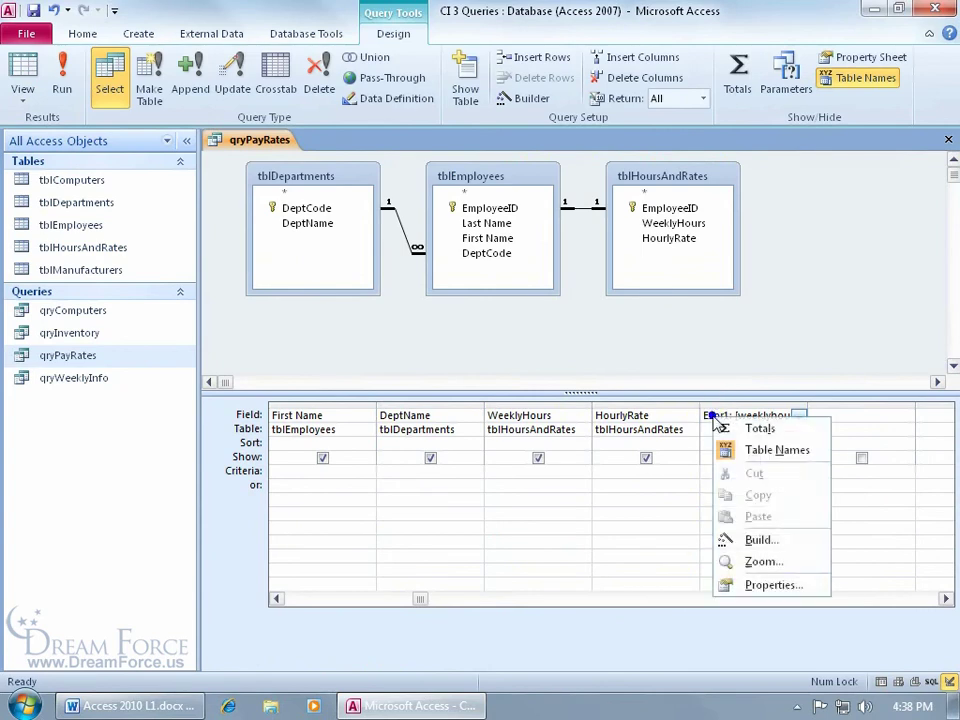
{"action": "left_click", "coordinate": [750, 560]}
{"action": "double_click", "coordinate": [240, 186]}
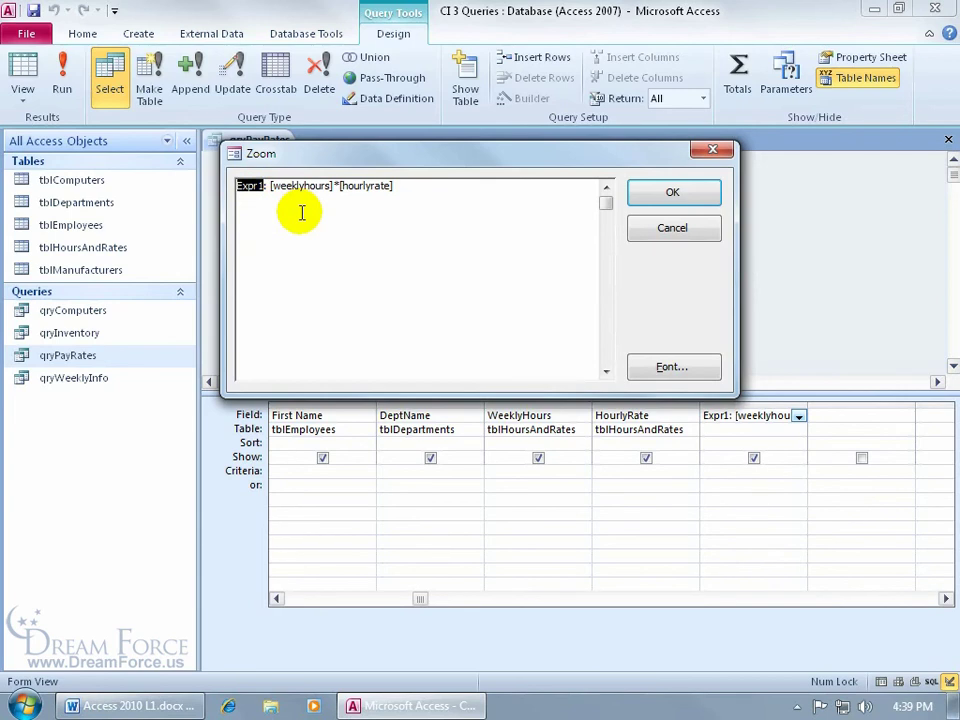
{"action": "key", "text": "Delete"}
{"action": "type", "text": "Weekly"}
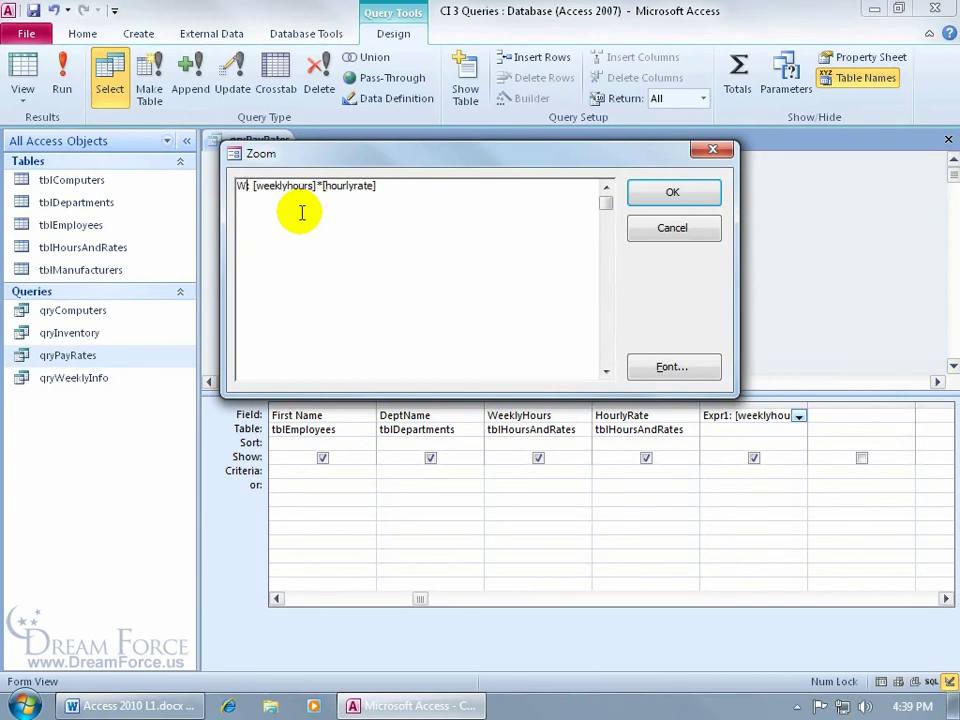
{"action": "type", "text": "Gross"}
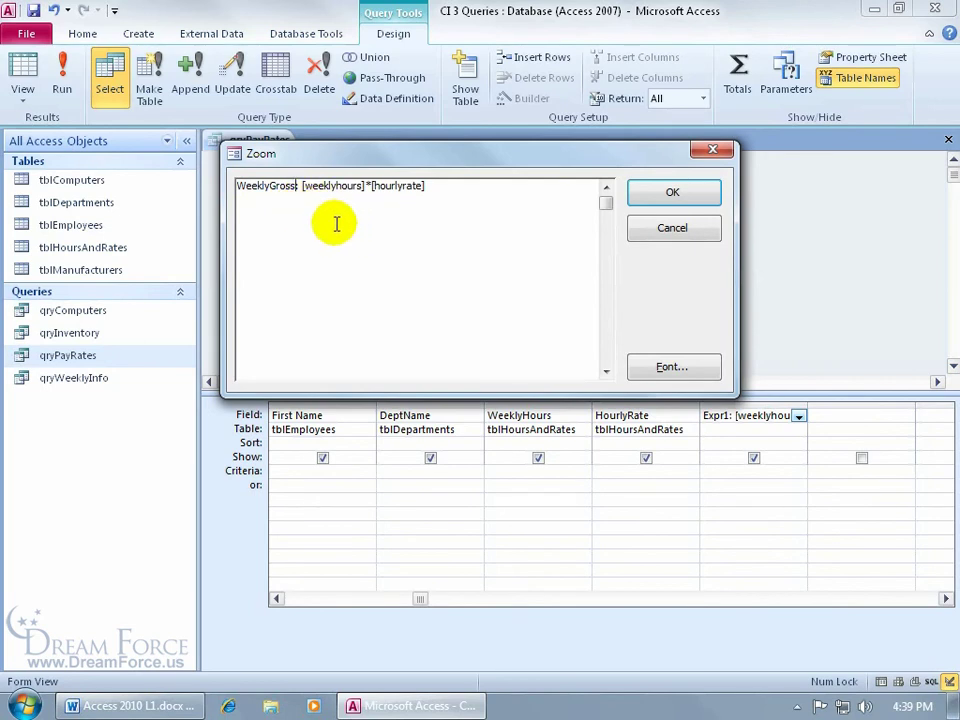
{"action": "left_click", "coordinate": [672, 193]}
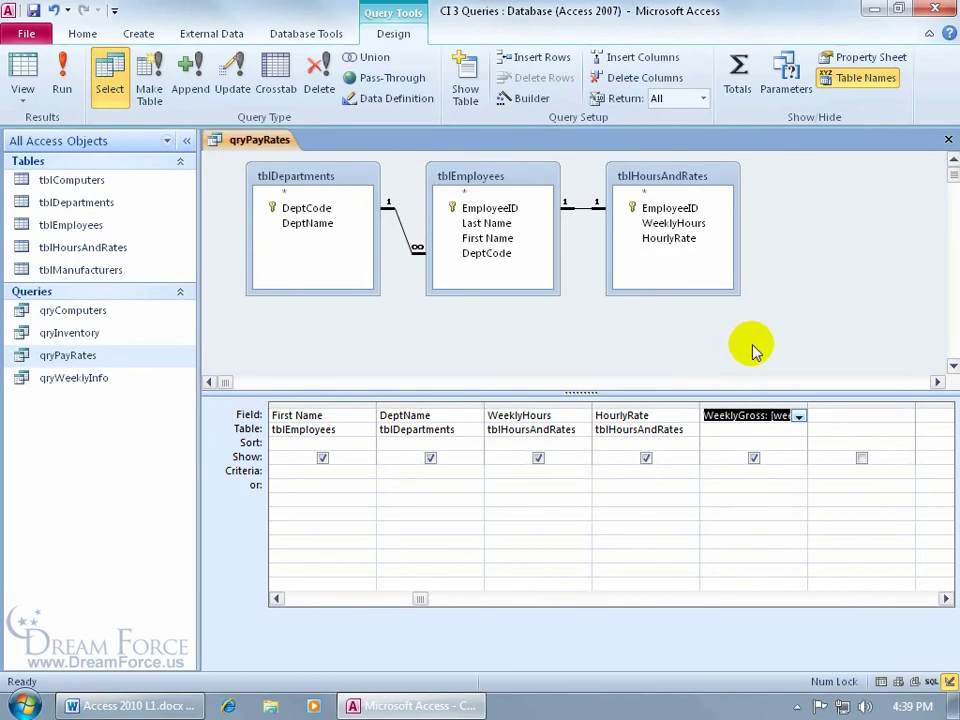
Set the WeeklyGross Format property to Currency and view results like $3,000.00 and $835.80.
{"action": "right_click", "coordinate": [748, 415]}
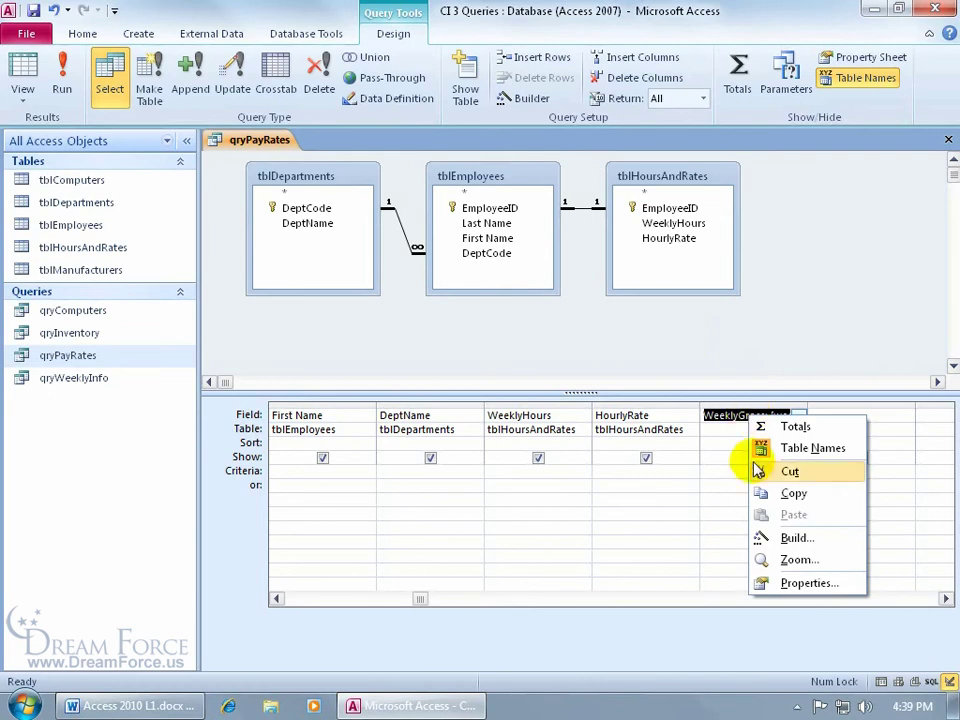
{"action": "left_click", "coordinate": [790, 582]}
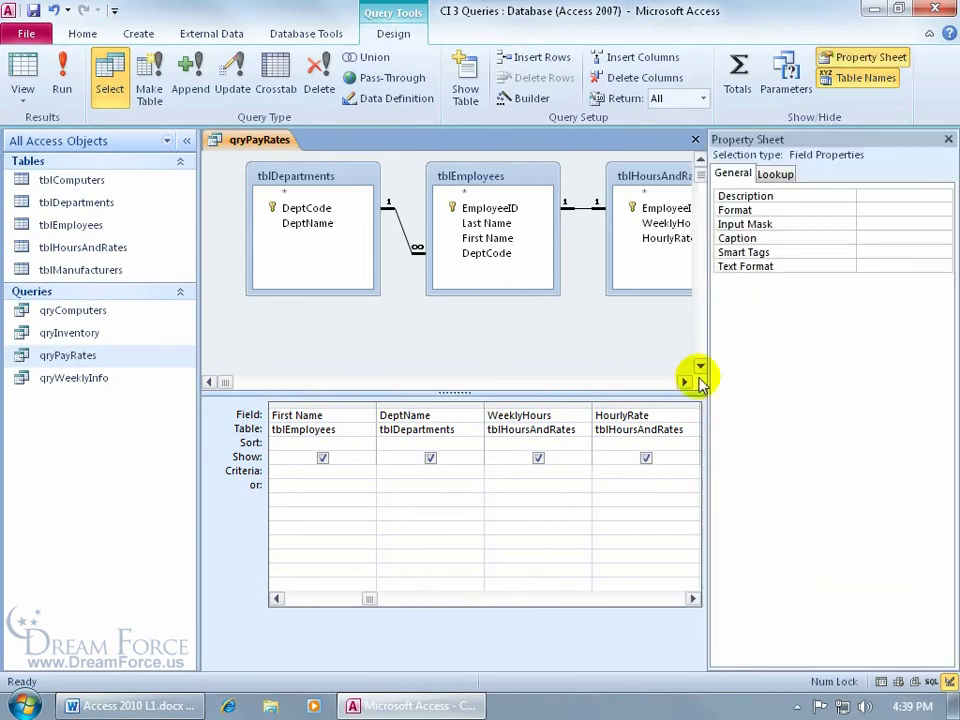
{"action": "left_click", "coordinate": [862, 210]}
{"action": "left_click", "coordinate": [943, 211]}
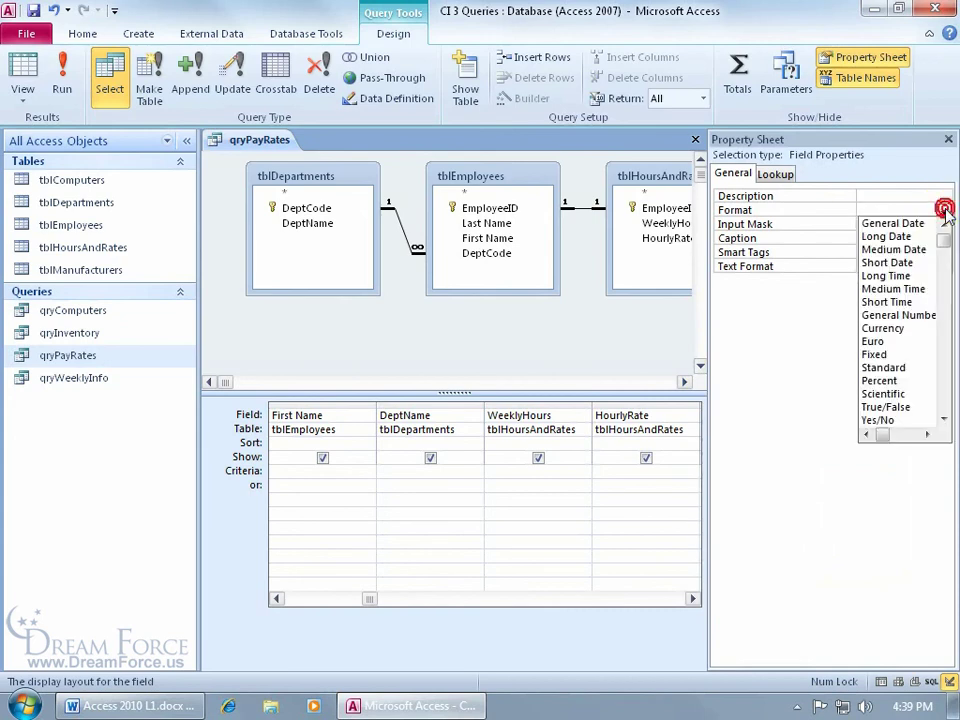
{"action": "left_click", "coordinate": [915, 327]}
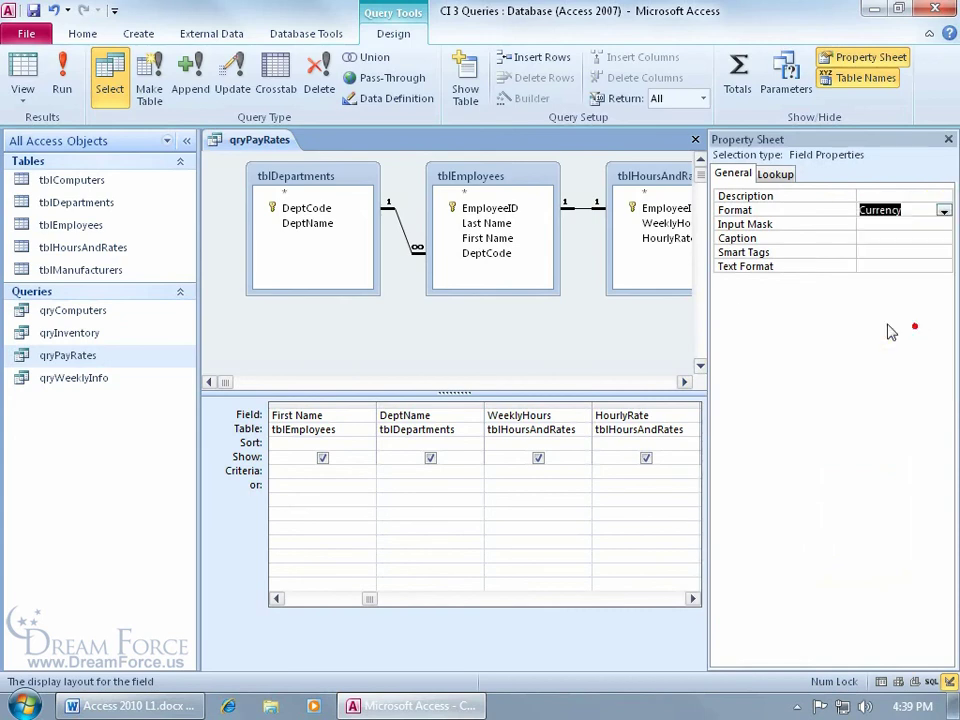
{"action": "left_click", "coordinate": [948, 139]}
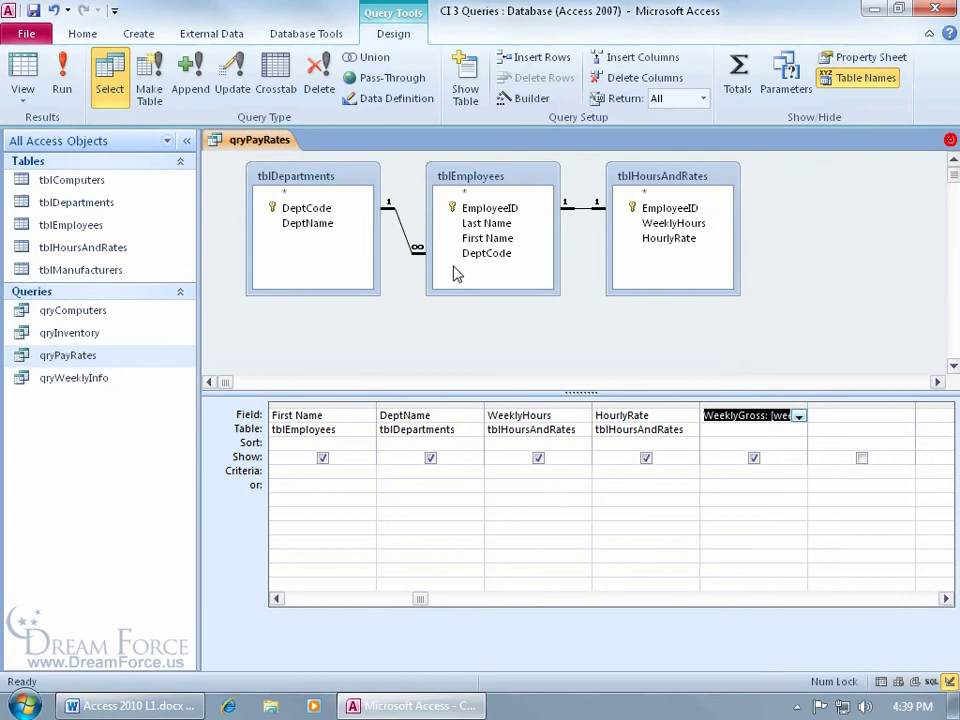
{"action": "left_click", "coordinate": [26, 70]}
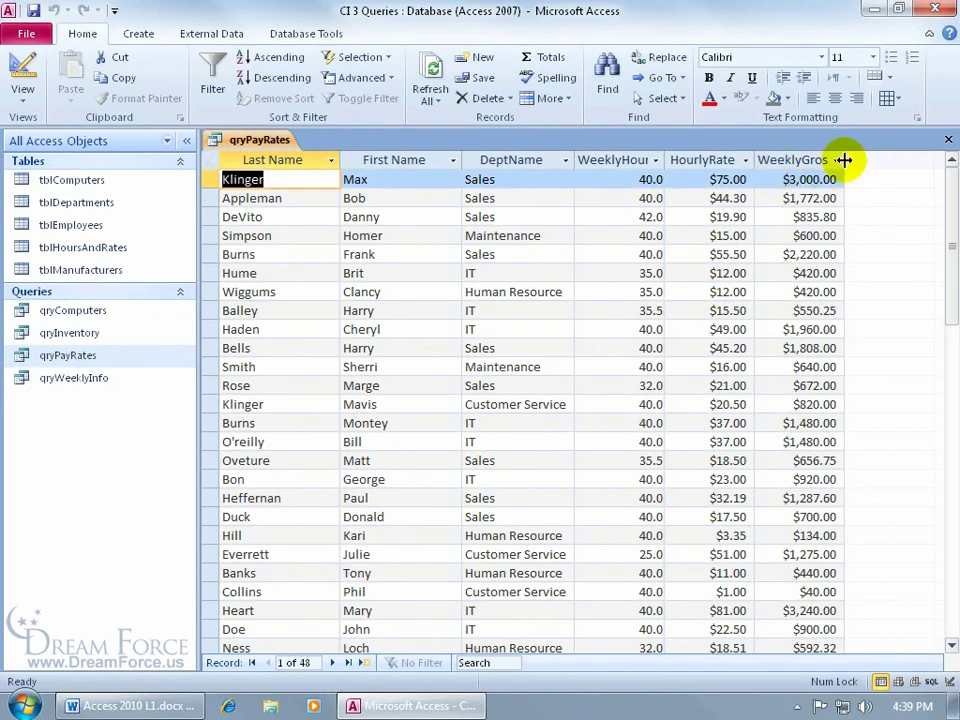
AutoFit the WeeklyGross column width so its full header and dollar values show.
{"action": "double_click", "coordinate": [843, 160]}
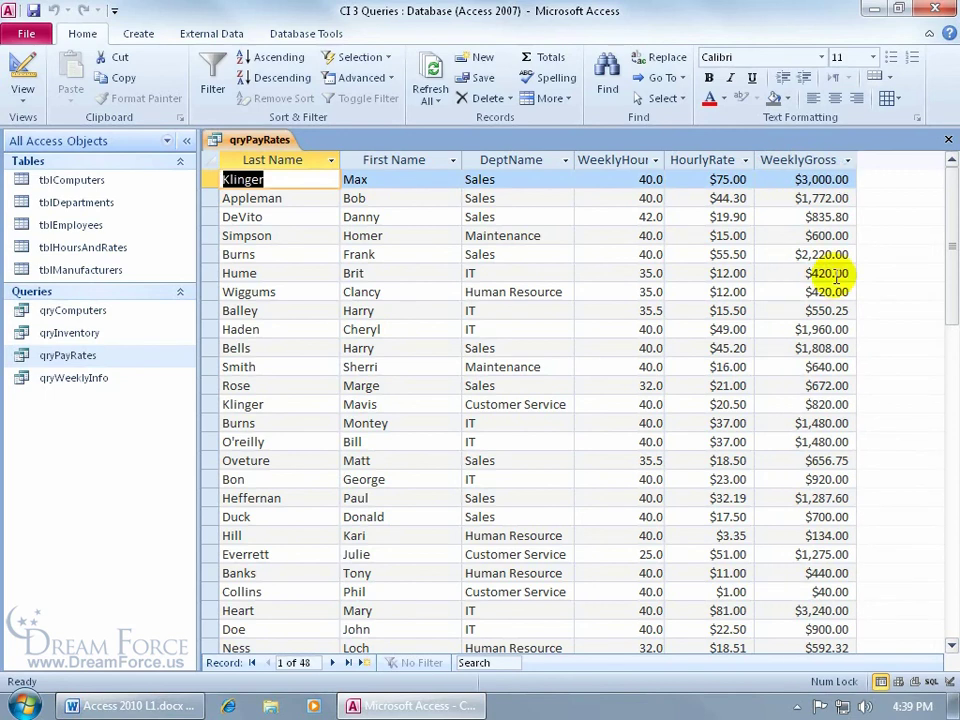